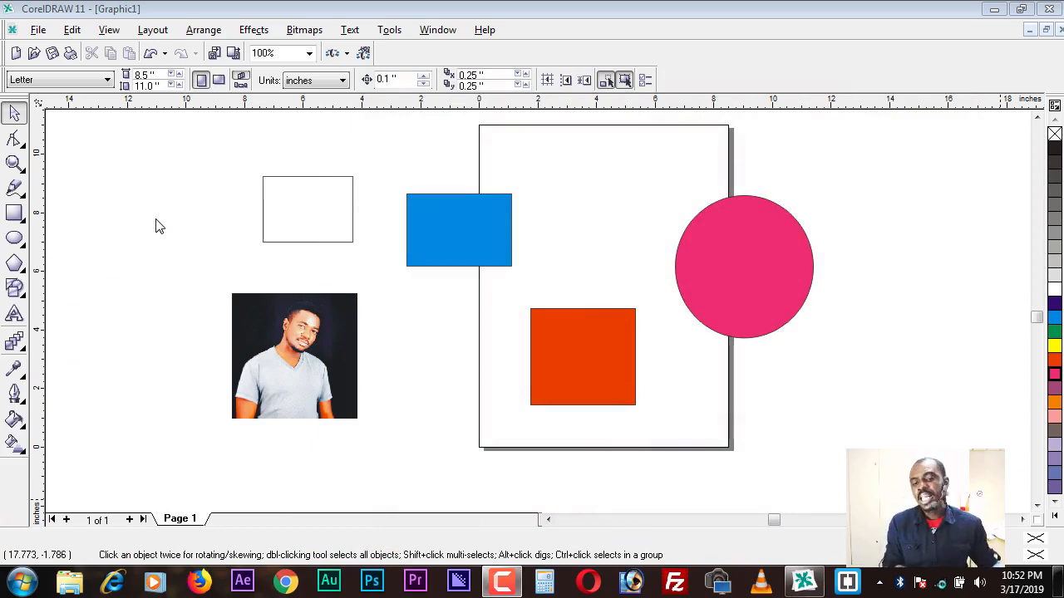
# Scale the photo proportionally up to about 8 inches wide, and down to about 1.8 inches wide
pyautogui.click(295, 347)
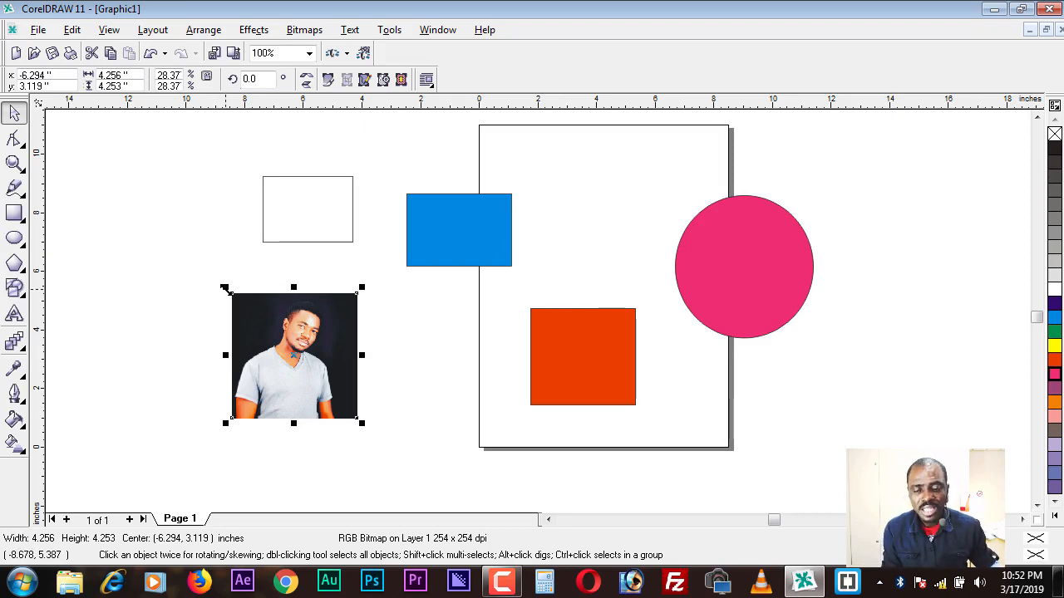
pyautogui.moveTo(225, 287); pyautogui.dragTo(70, 180)
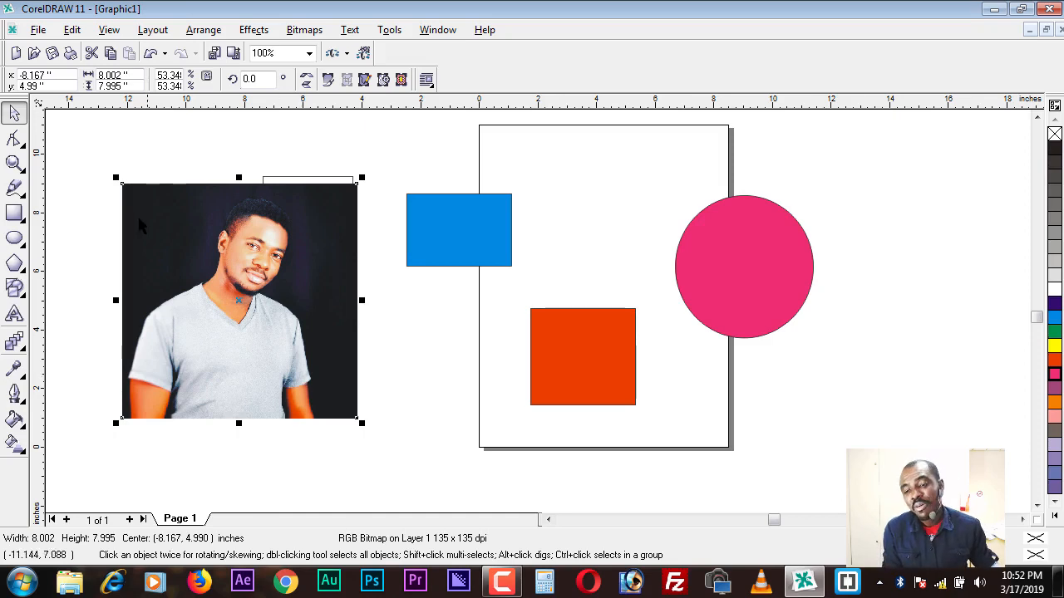
pyautogui.moveTo(115, 178)
pyautogui.mouseDown()
pyautogui.moveTo(202, 302)
pyautogui.moveTo(287, 359)
pyautogui.mouseUp()
pyautogui.click(216, 346)
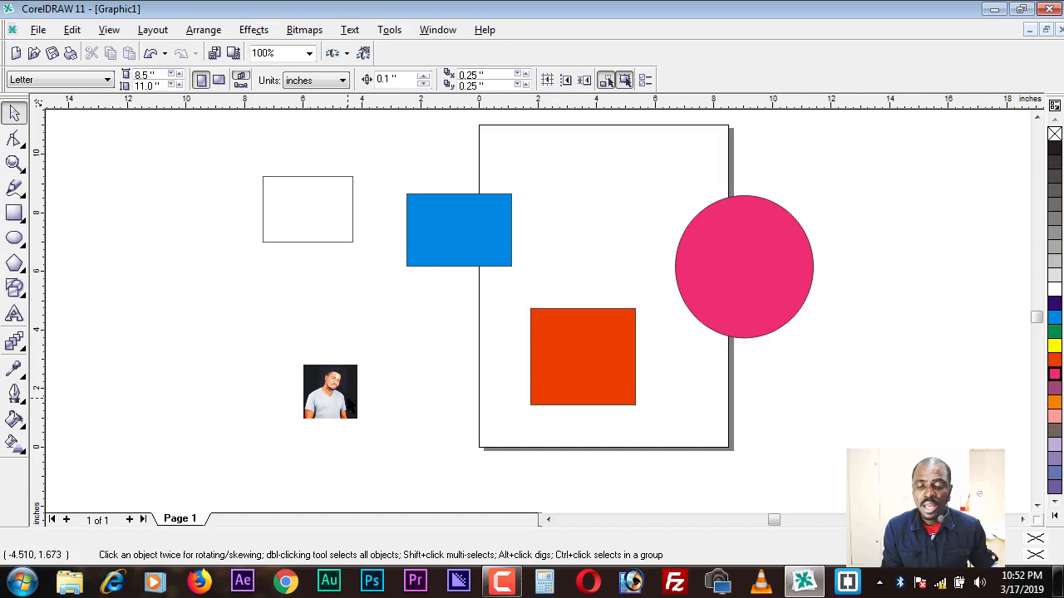
# Enlarge the photo proportionally to about 7 by 7 inches and move it below the empty rectangle
pyautogui.click(349, 403)
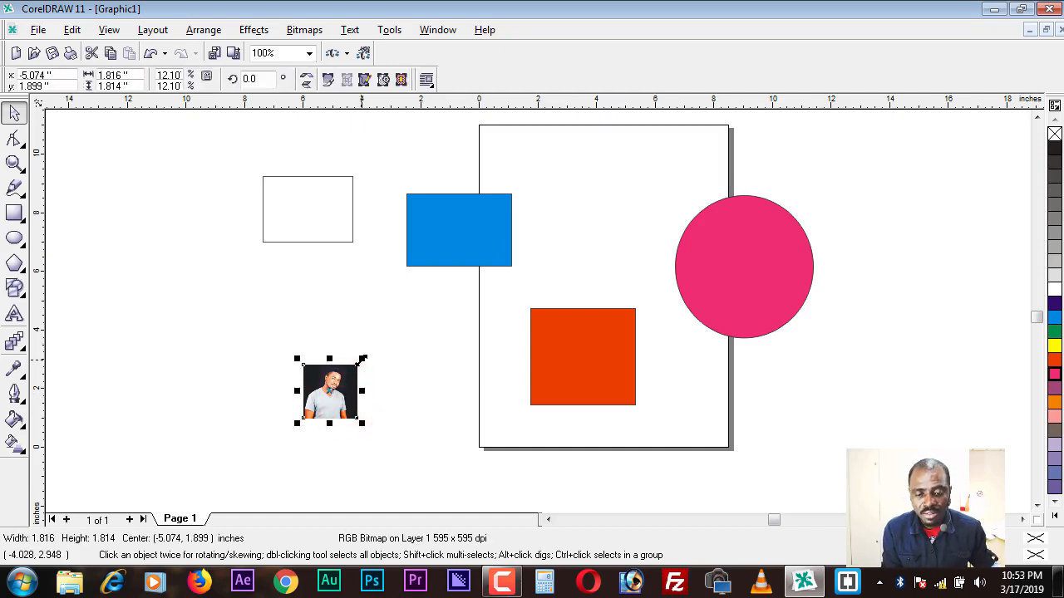
pyautogui.moveTo(363, 359); pyautogui.dragTo(616, 210)
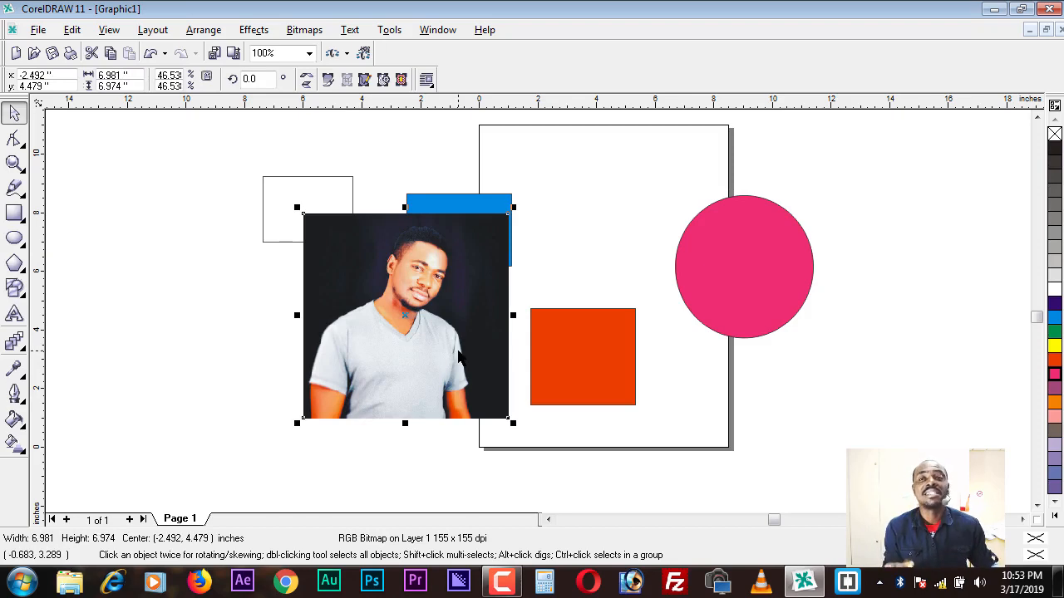
pyautogui.moveTo(415, 333); pyautogui.dragTo(302, 380)
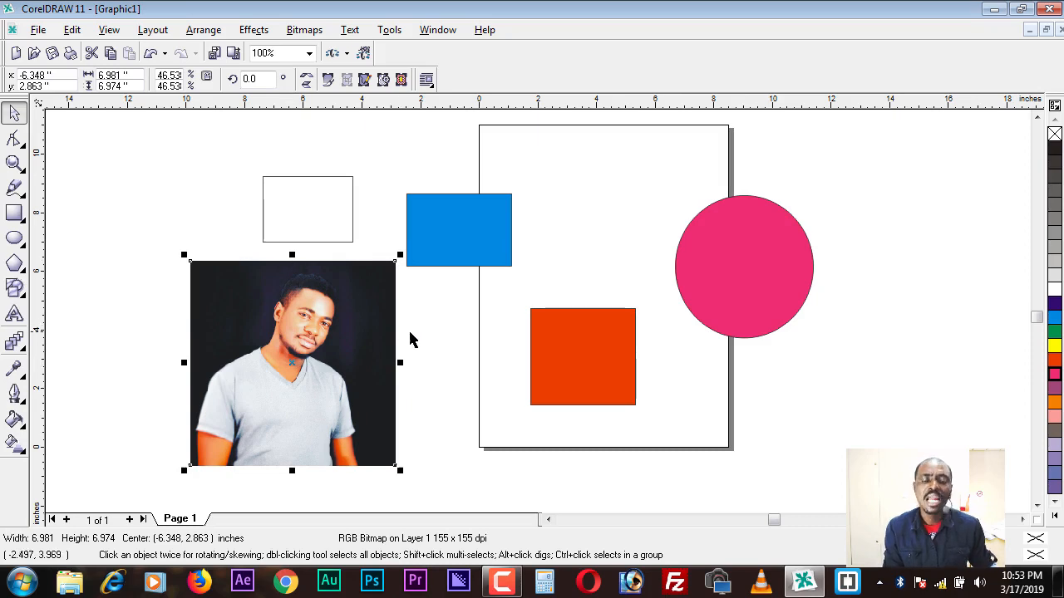
pyautogui.click(411, 335)
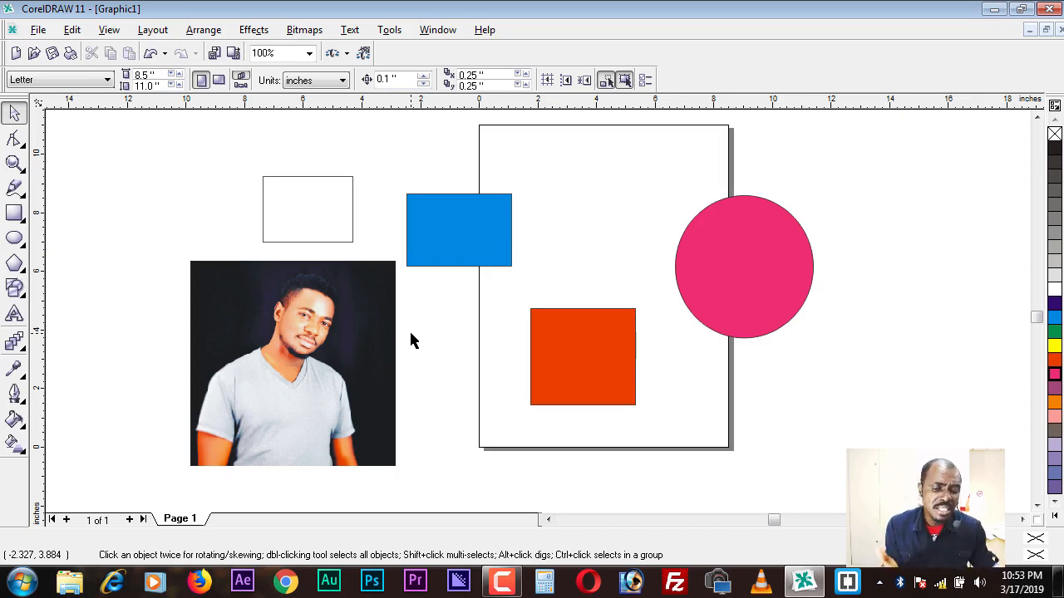
# Try stretching the photo only horizontally to about 21.4 inches wide, and undo the stretch
pyautogui.click(344, 366)
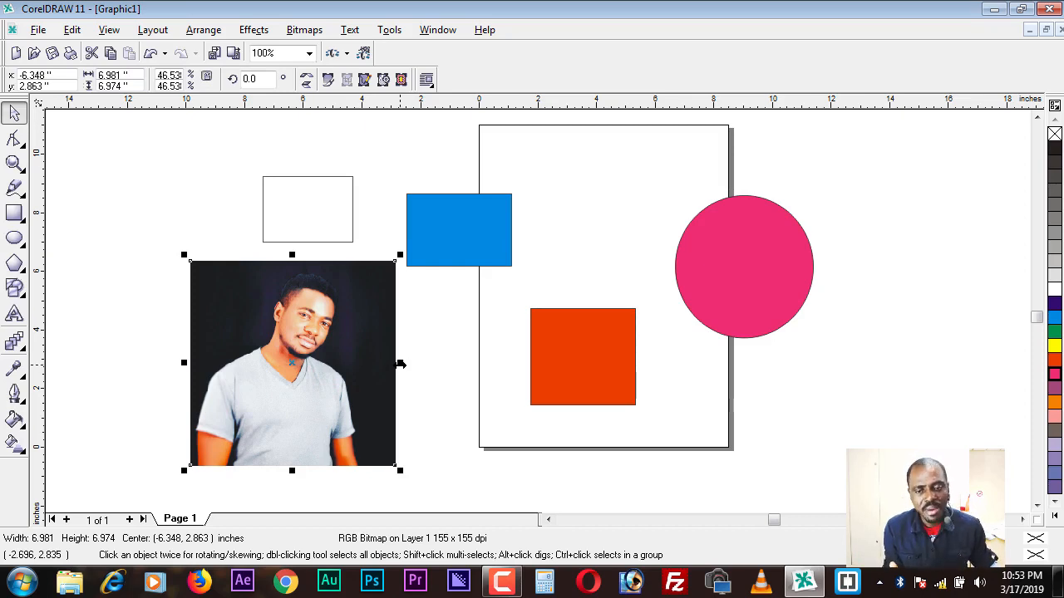
pyautogui.moveTo(399, 364); pyautogui.dragTo(823, 384)
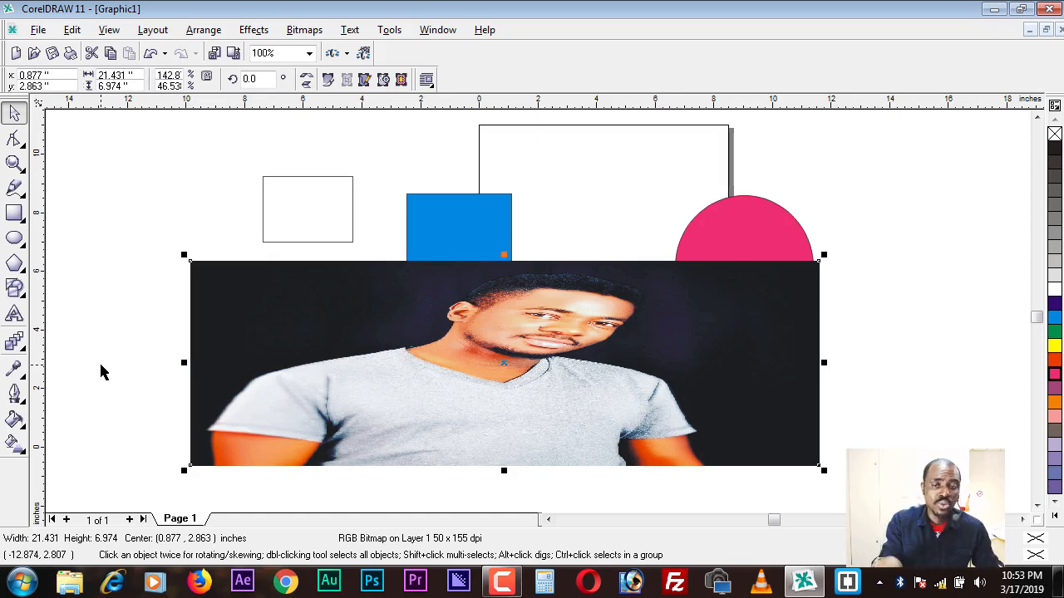
pyautogui.hotkey('ctrl', 'z')
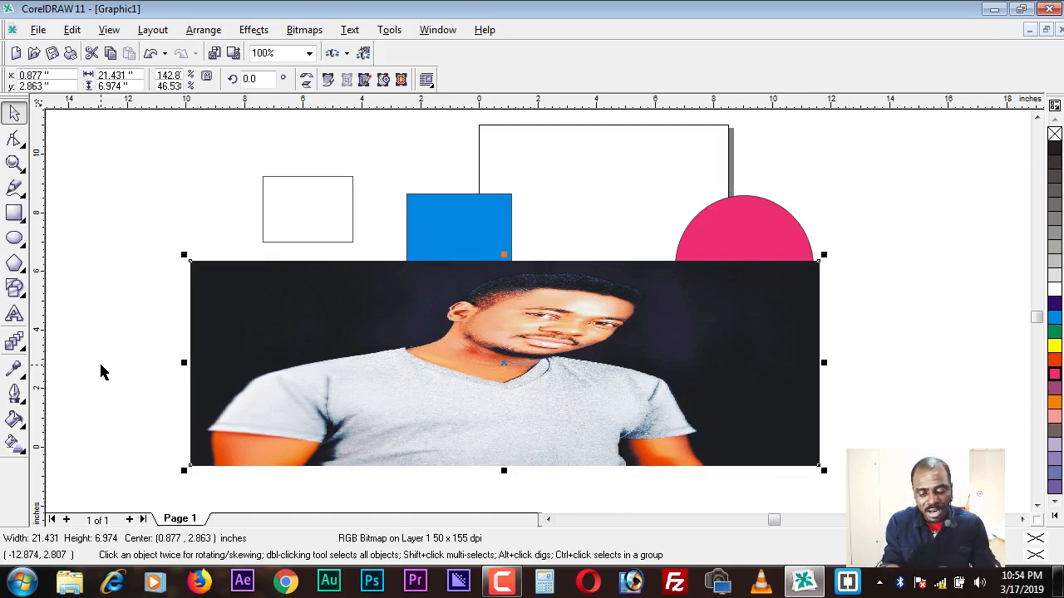
pyautogui.hotkey('ctrl', 'z')
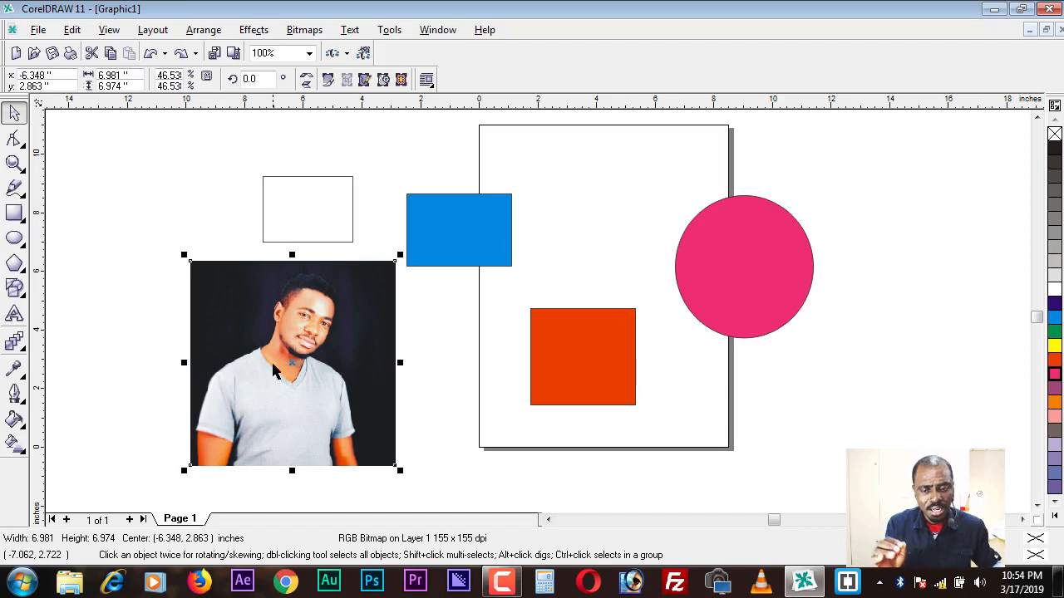
# Move the photo about 3 inches farther away from the page, keeping it below the empty rectangle
pyautogui.moveTo(256, 369); pyautogui.dragTo(171, 366)
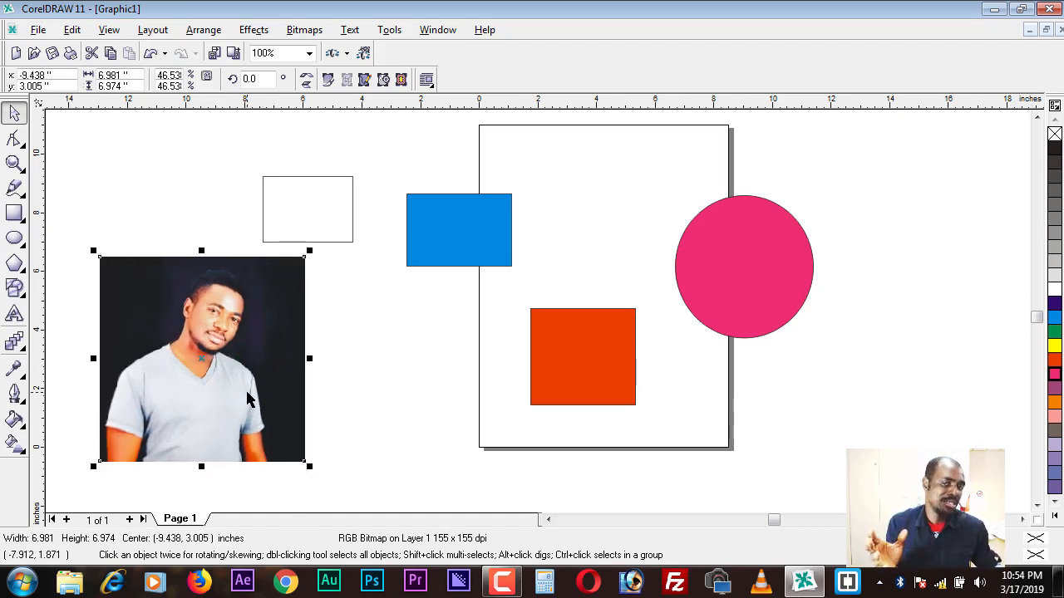
# Resize the blue rectangle non-proportionally to about 5.9 by 4.6 inches and place it across the page's upper left edge
pyautogui.click(435, 233)
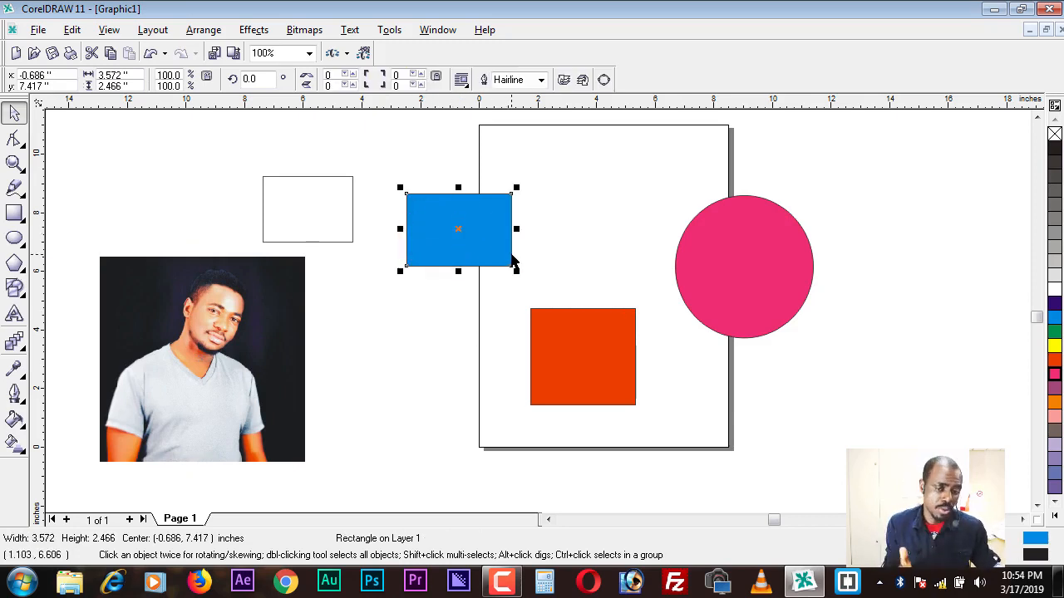
pyautogui.moveTo(516, 231); pyautogui.dragTo(840, 228)
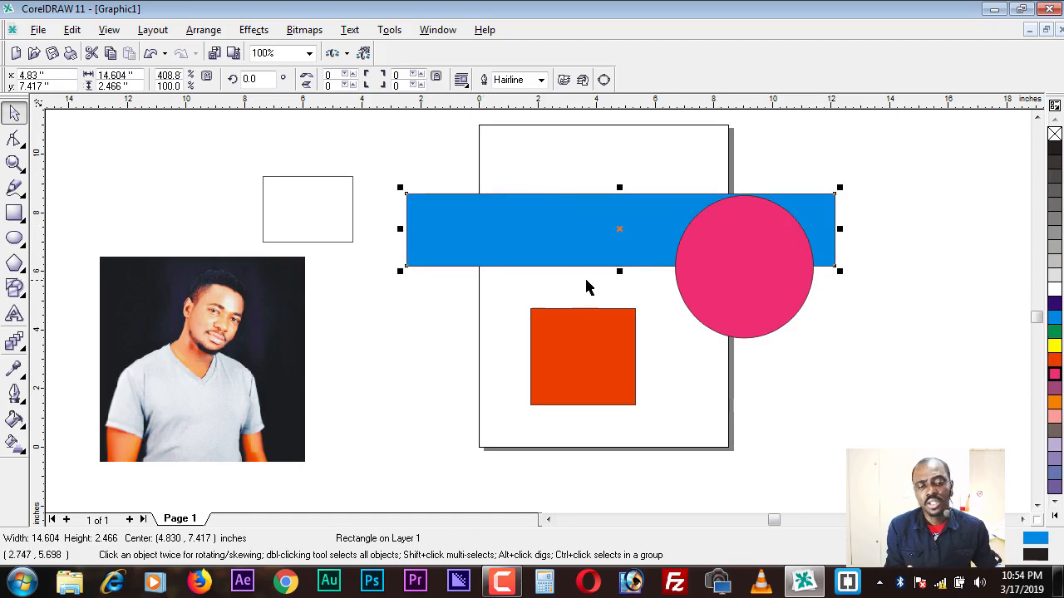
pyautogui.moveTo(619, 271); pyautogui.dragTo(613, 405)
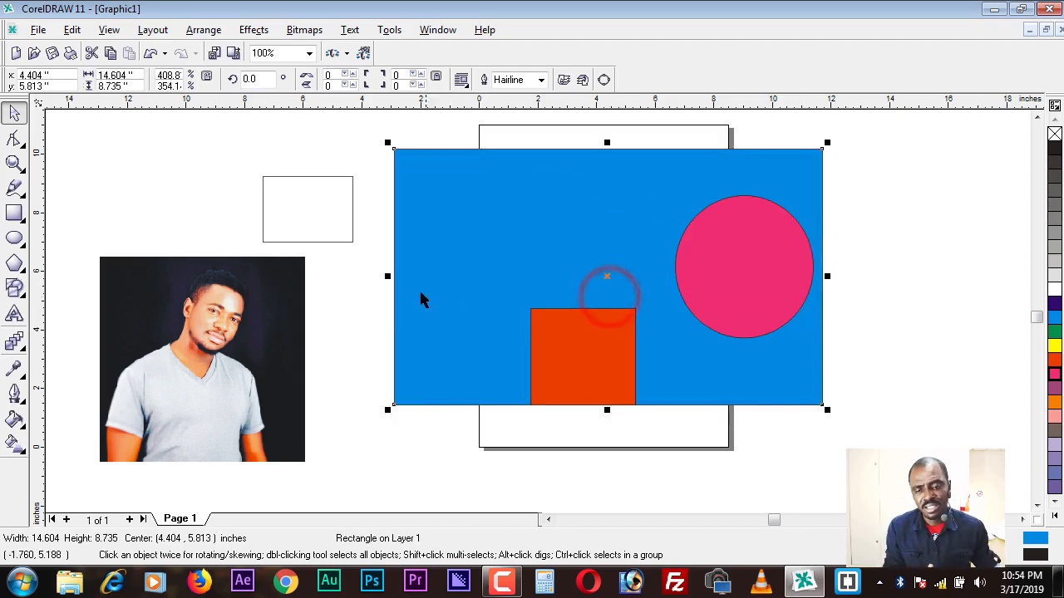
pyautogui.moveTo(388, 277); pyautogui.dragTo(329, 282)
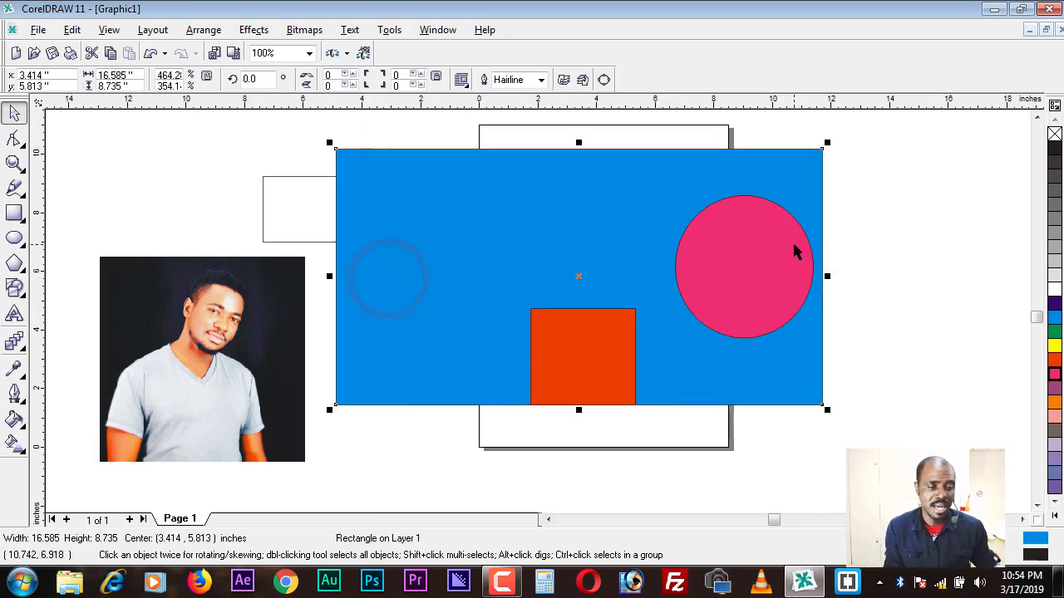
pyautogui.moveTo(827, 276); pyautogui.dragTo(513, 273)
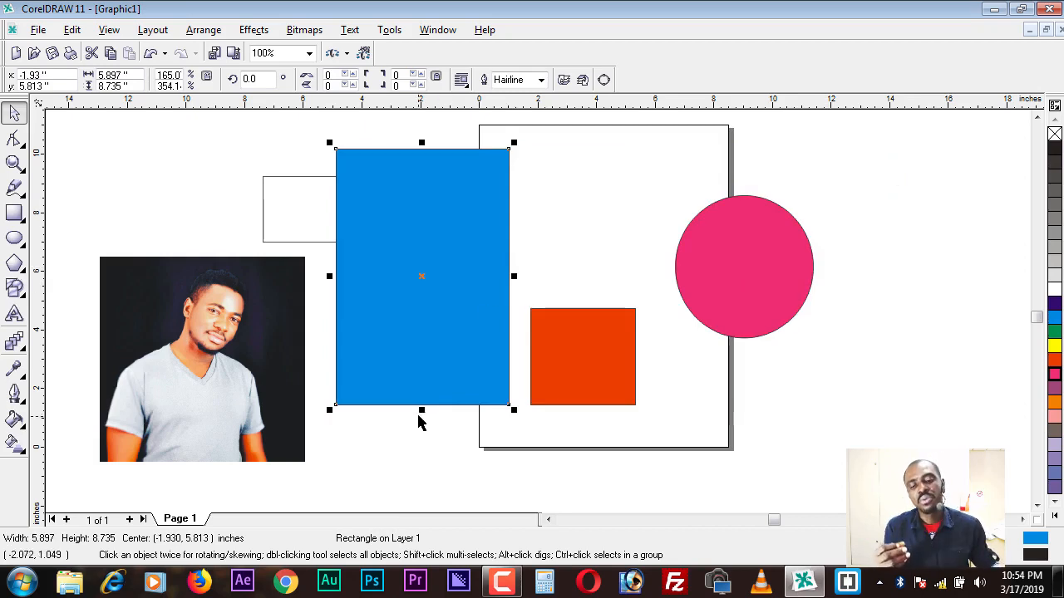
pyautogui.moveTo(421, 410); pyautogui.dragTo(419, 277)
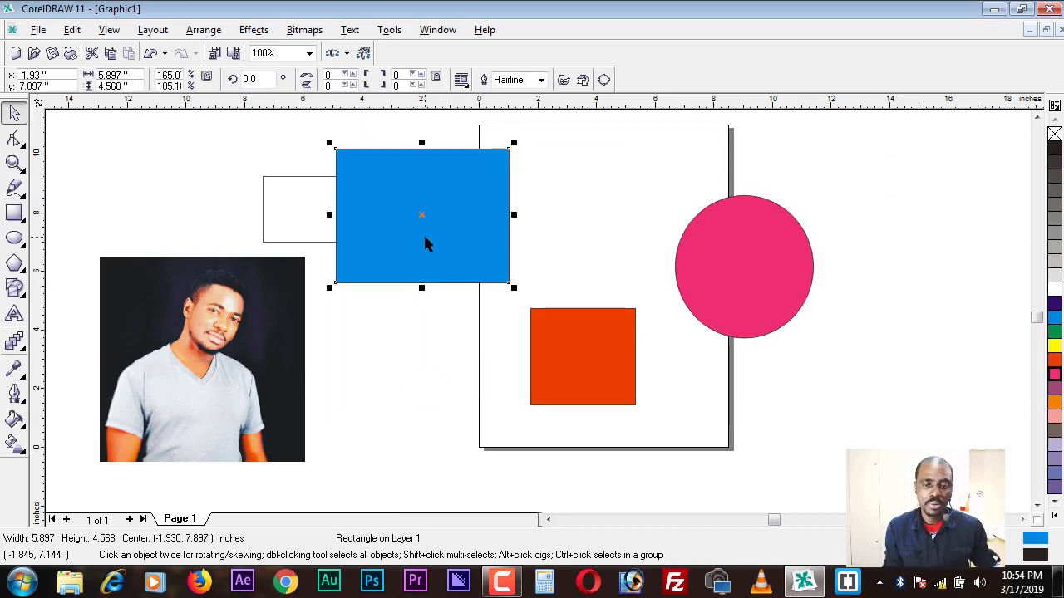
pyautogui.moveTo(427, 240); pyautogui.dragTo(530, 232)
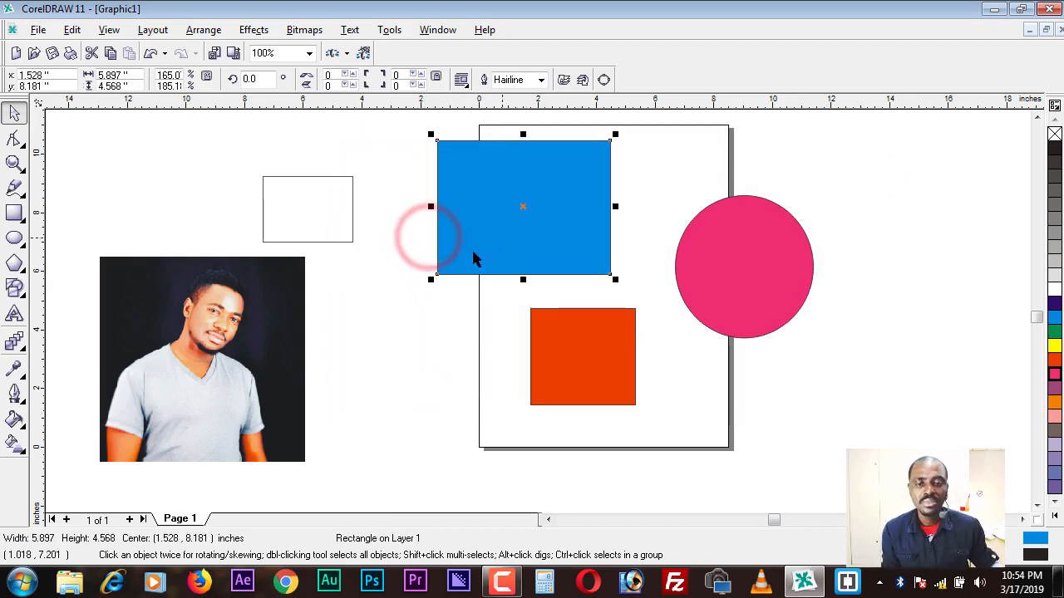
pyautogui.click(418, 372)
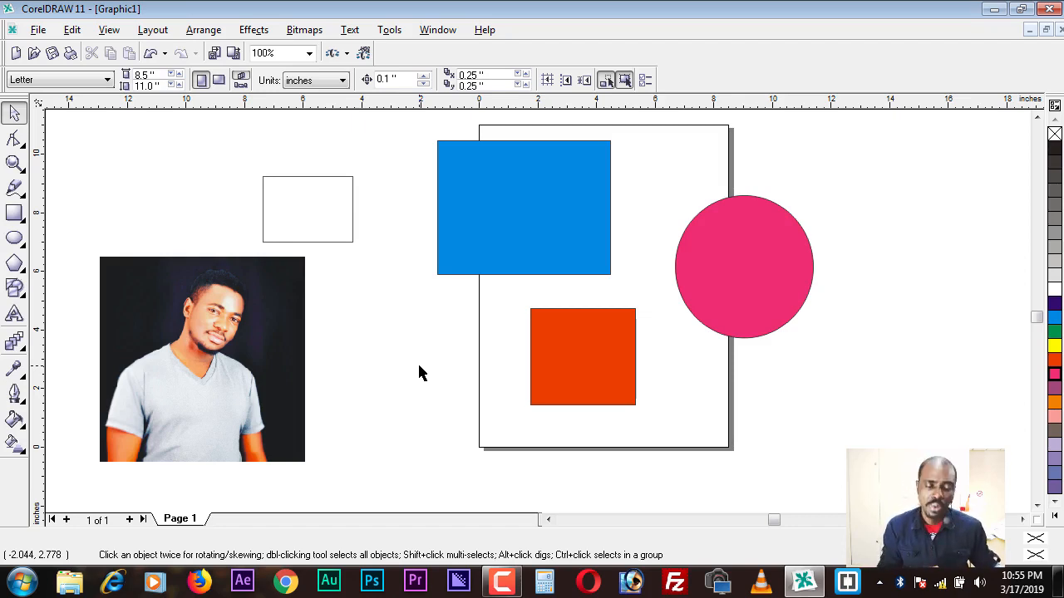
pyautogui.click(403, 376)
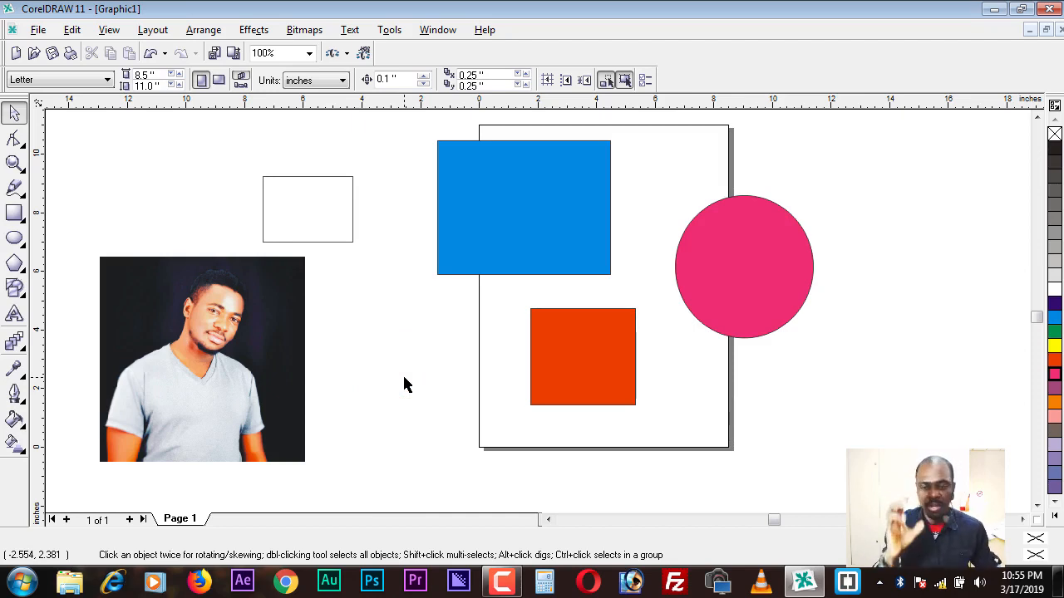
# Enlarge the empty rectangle to about 6 by 4.4 inches and move it up beside the blue rectangle
pyautogui.click(306, 216)
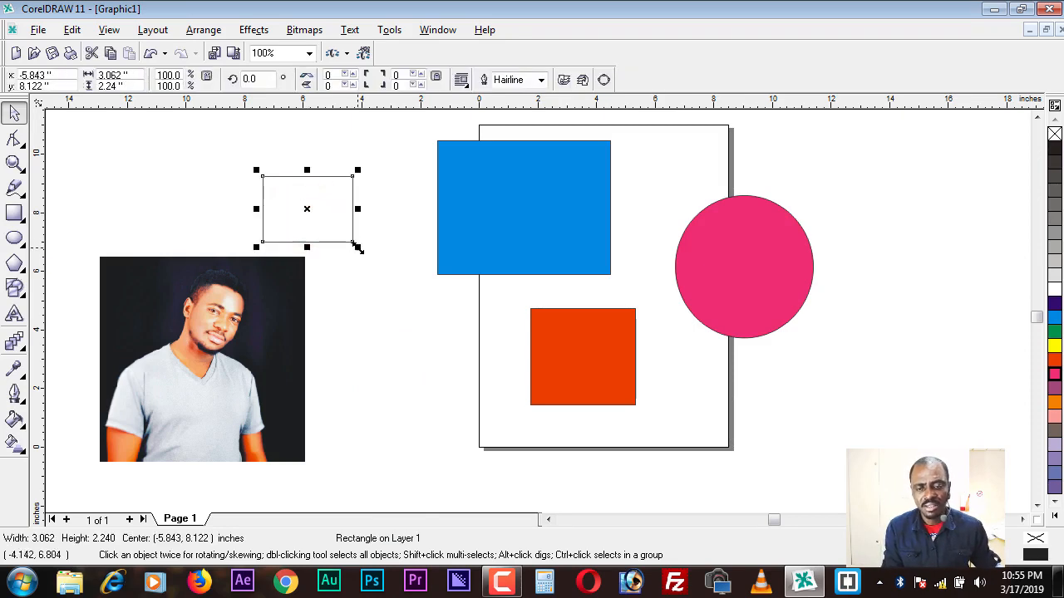
pyautogui.moveTo(357, 248); pyautogui.dragTo(440, 307)
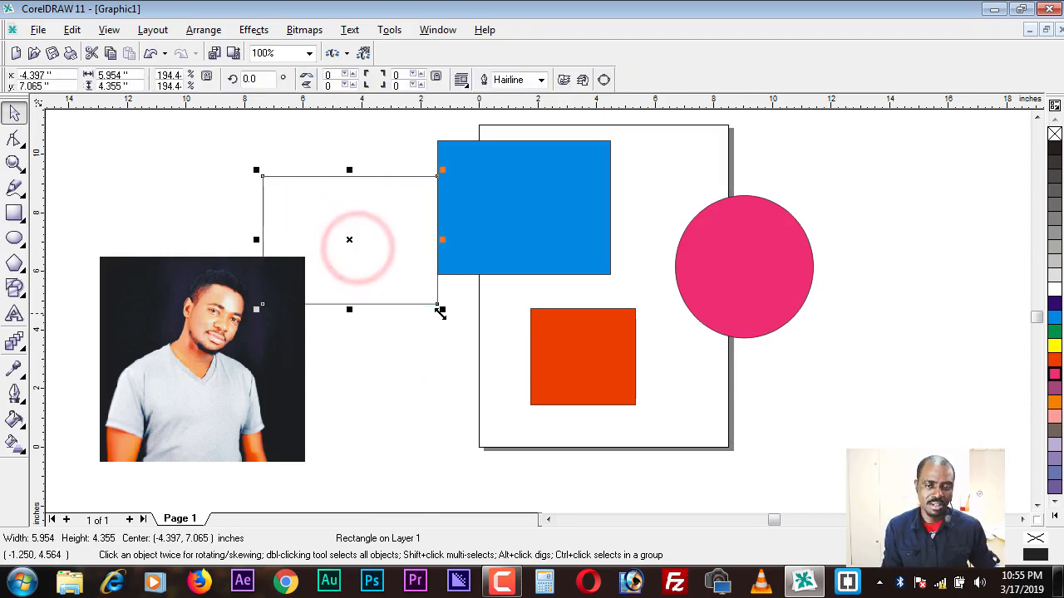
pyautogui.moveTo(351, 241); pyautogui.dragTo(330, 196)
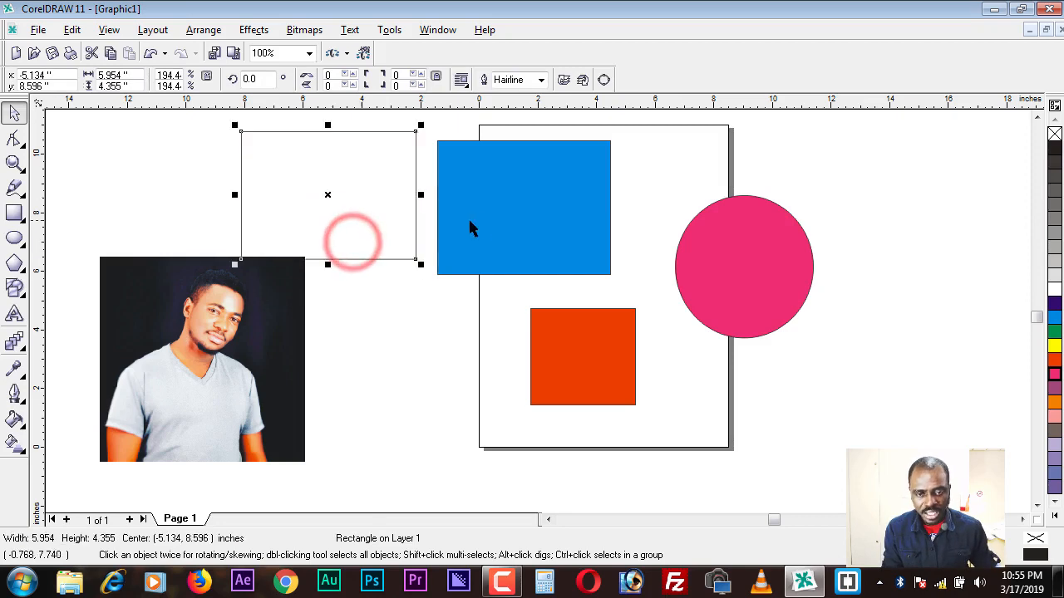
# Reposition the blue rectangle above the orange one, the pink circle beyond the page's right edge, and the empty rectangle across its left edge
pyautogui.click(485, 220)
pyautogui.moveTo(507, 218); pyautogui.dragTo(577, 206)
pyautogui.moveTo(723, 259); pyautogui.dragTo(832, 292)
pyautogui.moveTo(615, 216); pyautogui.dragTo(674, 231)
pyautogui.click(366, 211)
pyautogui.moveTo(348, 206); pyautogui.dragTo(451, 242)
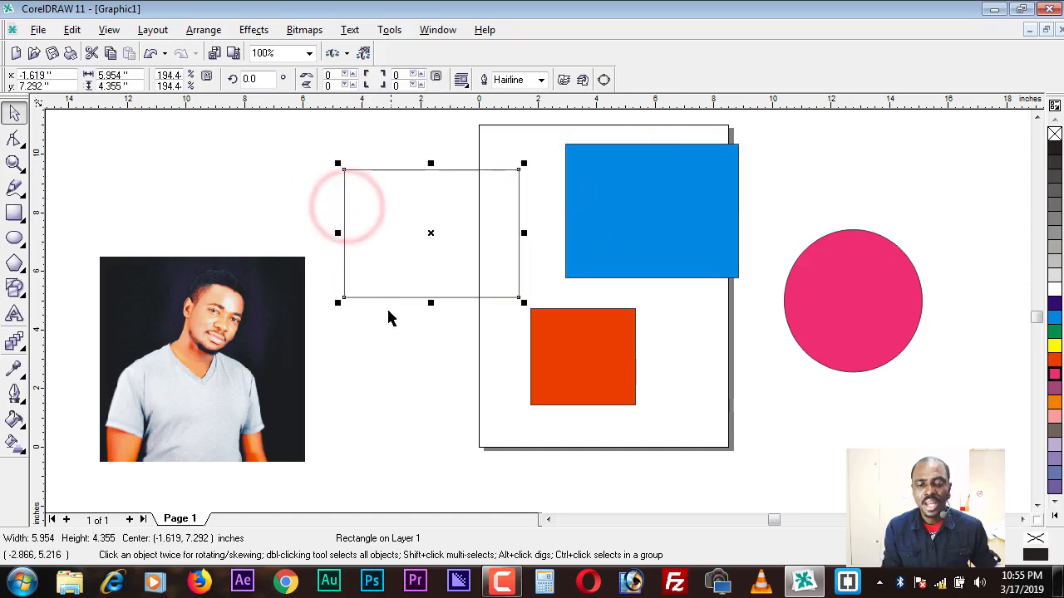
# Toggle the empty rectangle between its scaling and rotation handles and rotate it about its centre to about 33.7 degrees
pyautogui.click(399, 217)
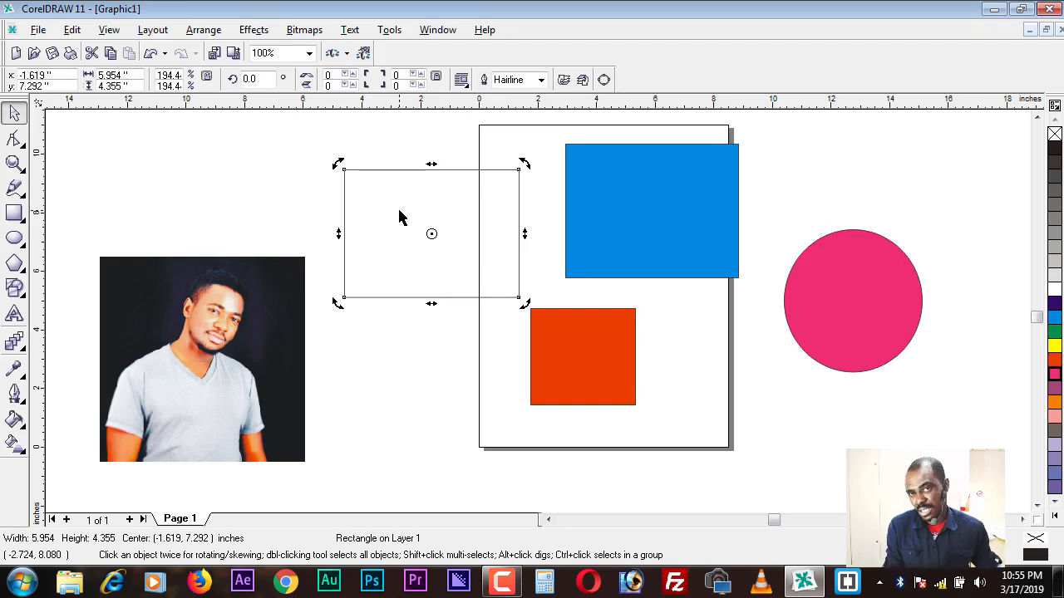
pyautogui.click(399, 217)
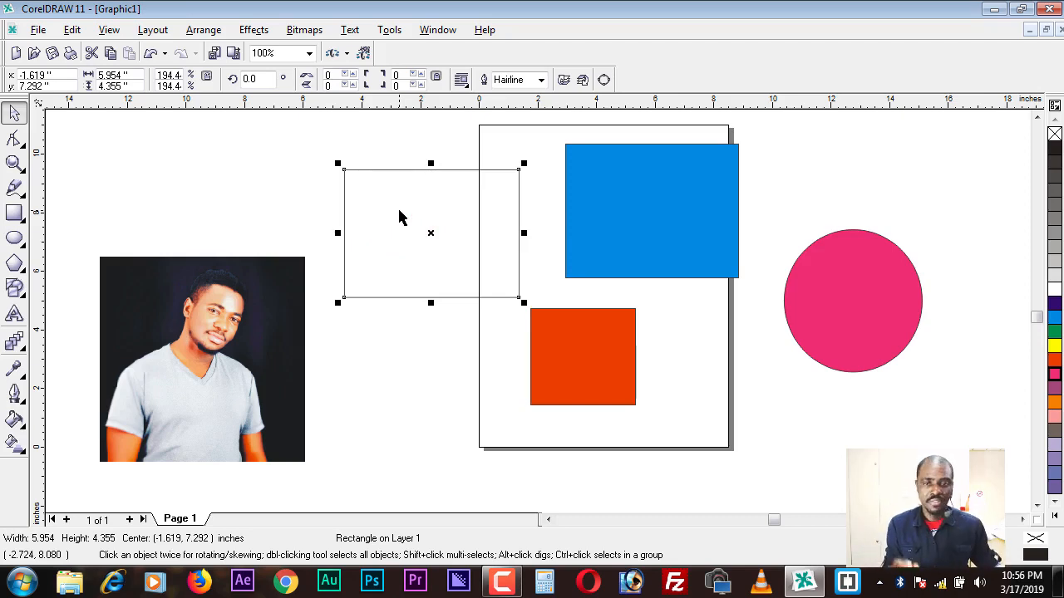
pyautogui.click(399, 215)
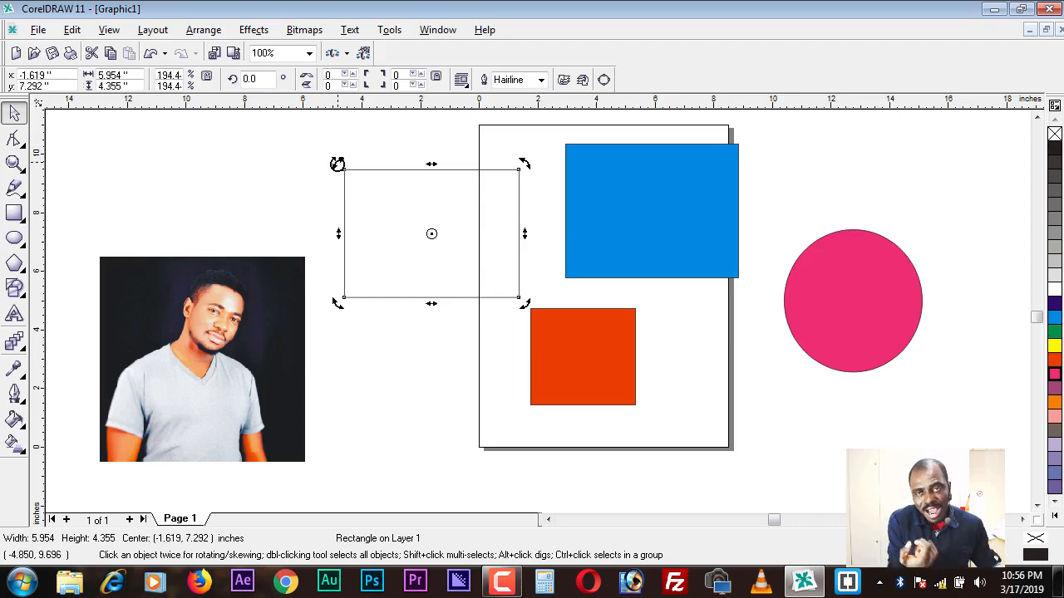
pyautogui.click(337, 164)
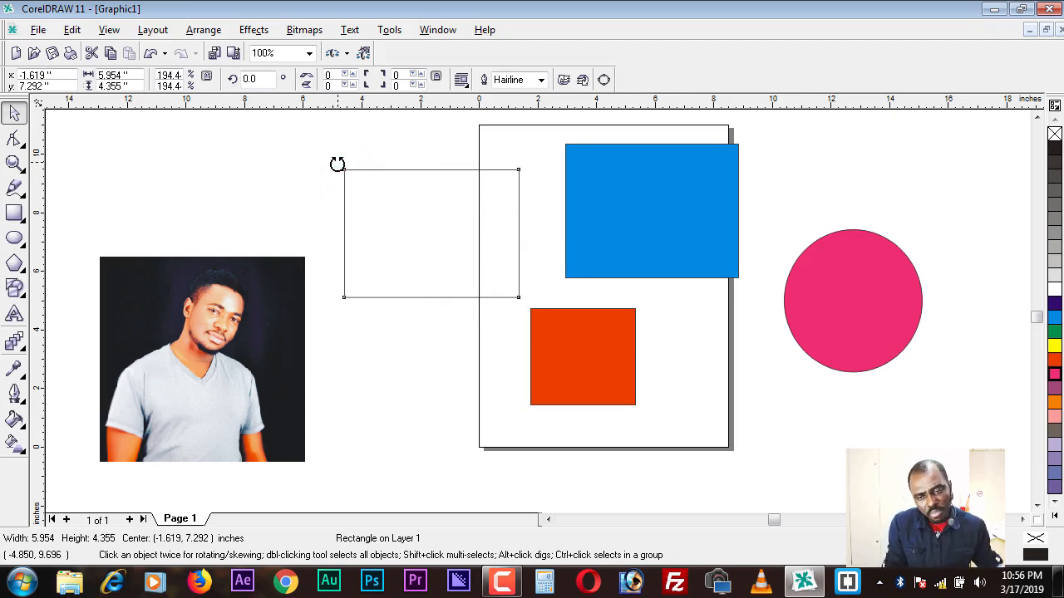
pyautogui.moveTo(336, 164); pyautogui.dragTo(368, 247)
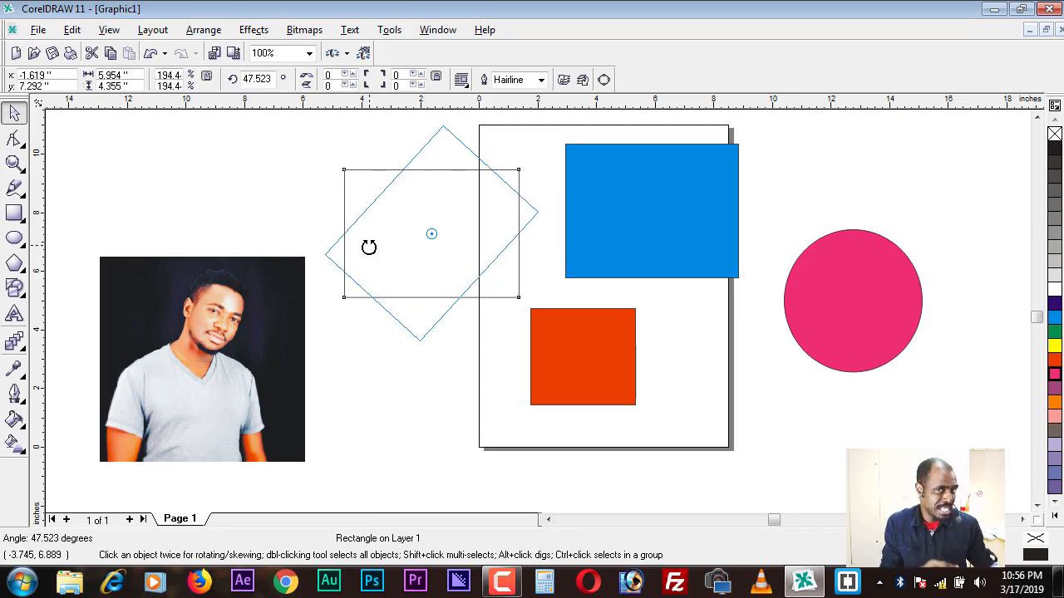
pyautogui.moveTo(368, 246); pyautogui.dragTo(340, 230)
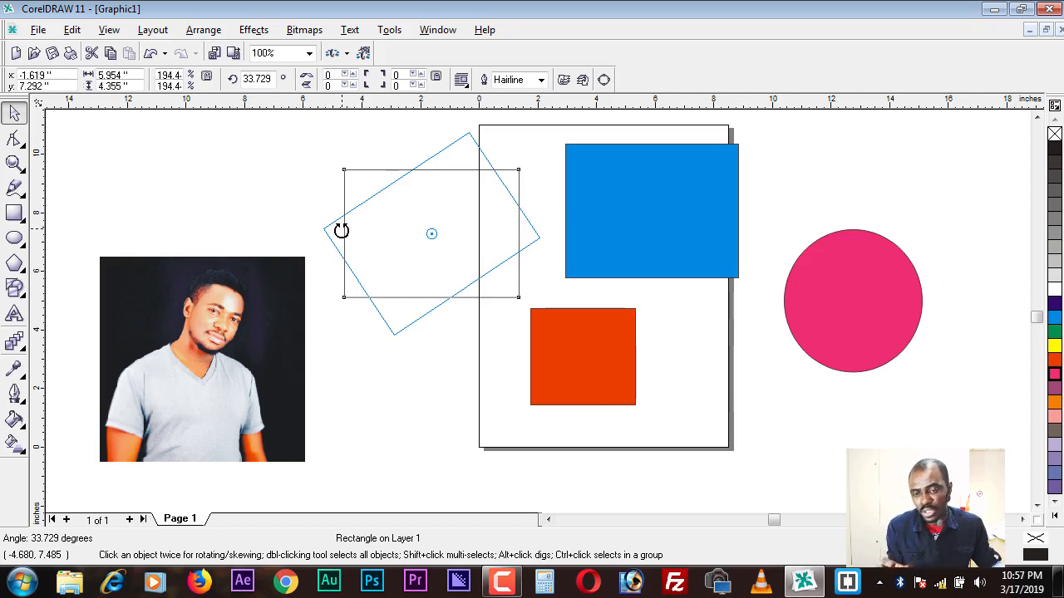
pyautogui.moveTo(340, 230); pyautogui.dragTo(340, 228)
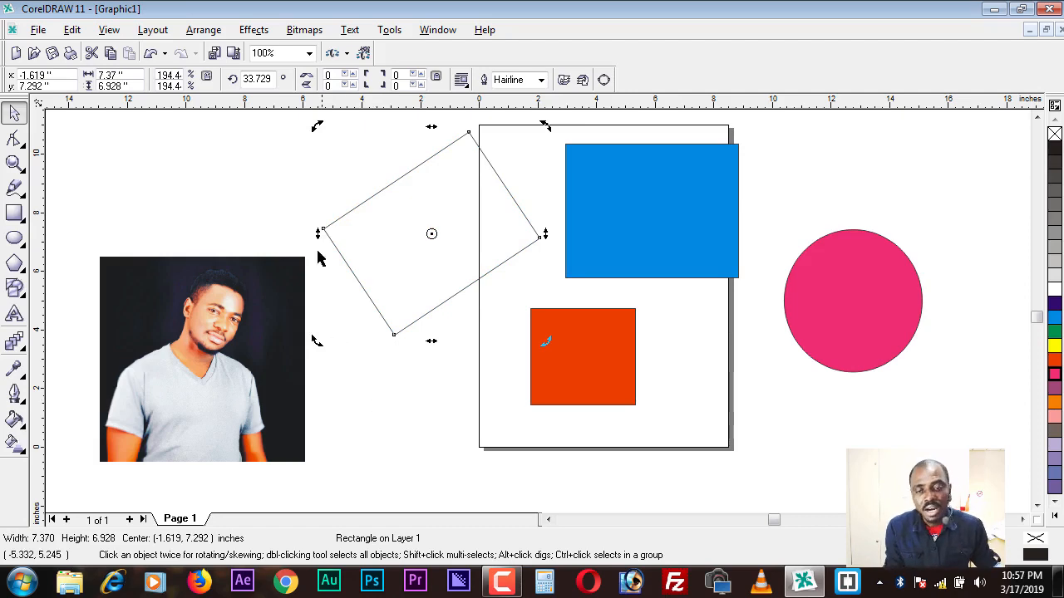
# Rotate the empty rectangle clockwise to about 337.8 degrees, deselect it and select it again
pyautogui.moveTo(313, 125); pyautogui.dragTo(438, 190)
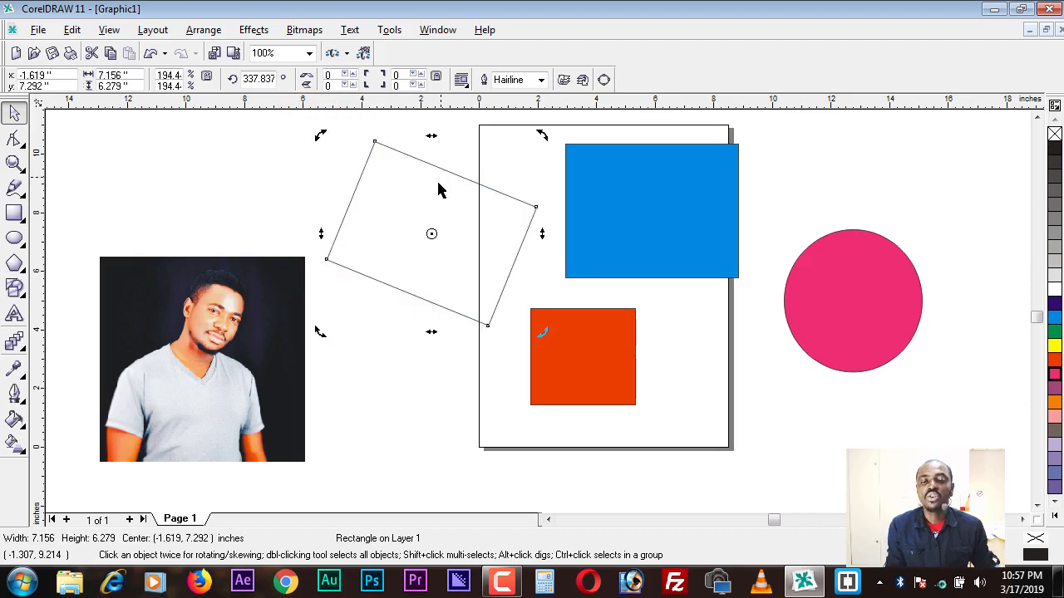
pyautogui.click(403, 384)
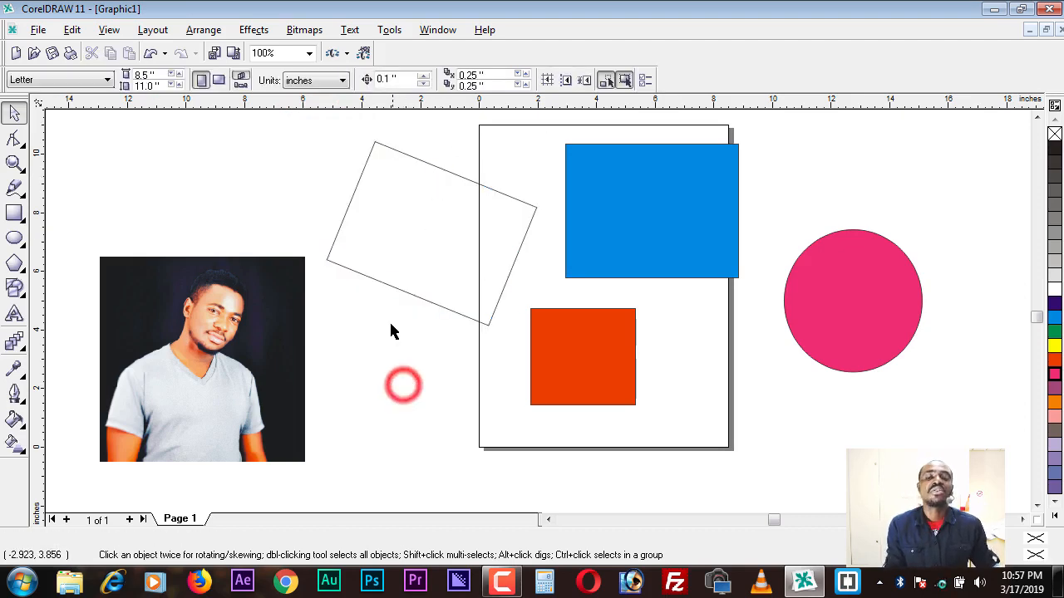
pyautogui.click(395, 263)
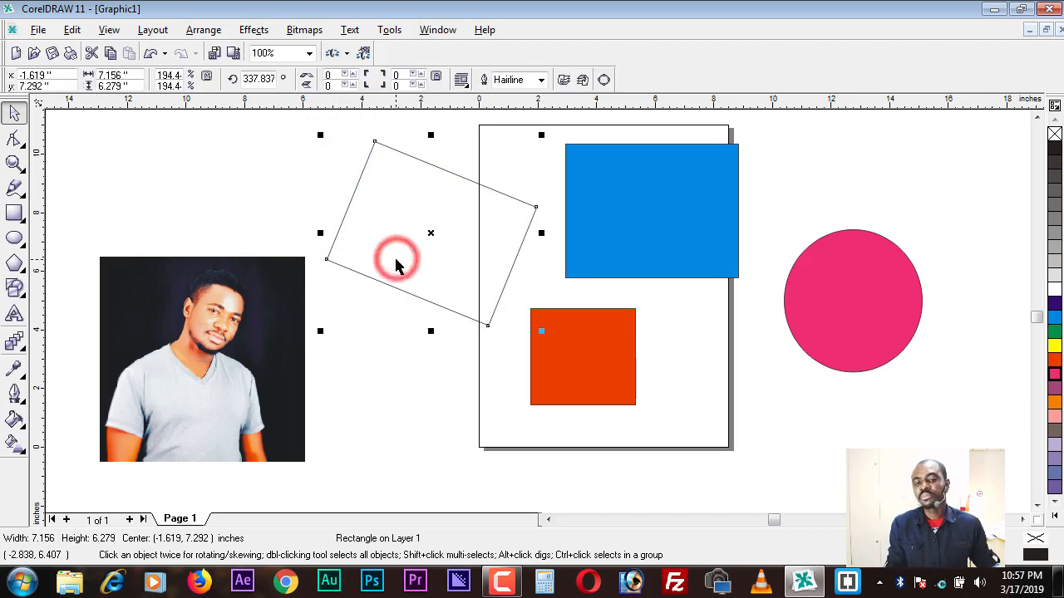
# Move the empty rectangle's rotation centre onto its lower-left corner and rotate it counterclockwise about that point to about 2.5 degrees
pyautogui.click(410, 262)
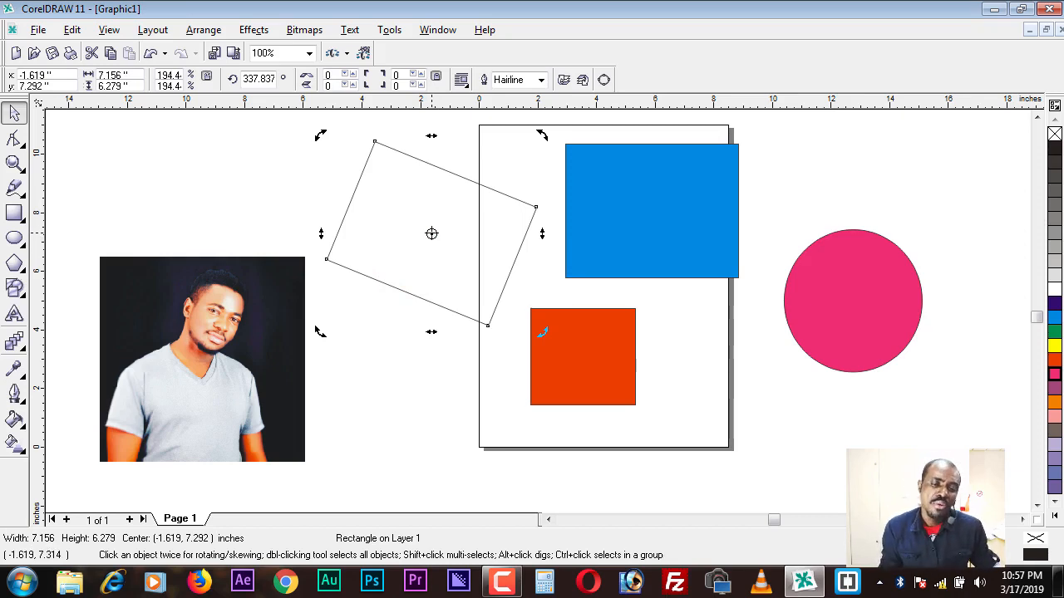
pyautogui.moveTo(431, 233)
pyautogui.mouseDown()
pyautogui.moveTo(351, 243)
pyautogui.moveTo(327, 260)
pyautogui.mouseUp()
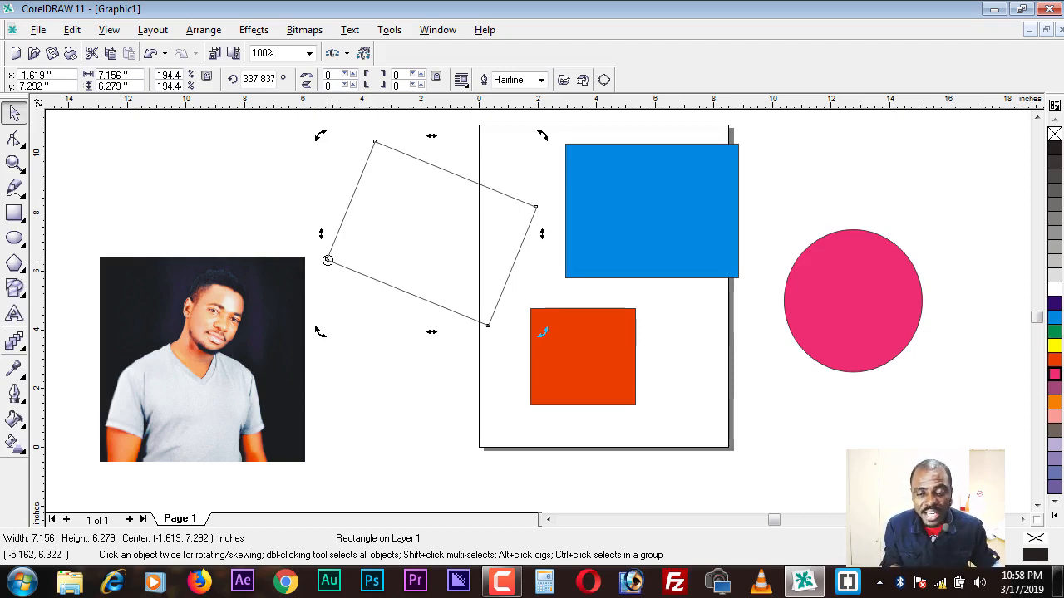
pyautogui.moveTo(327, 261)
pyautogui.mouseDown()
pyautogui.moveTo(543, 341)
pyautogui.moveTo(546, 332)
pyautogui.moveTo(523, 374)
pyautogui.moveTo(408, 430)
pyautogui.moveTo(287, 436)
pyautogui.moveTo(275, 390)
pyautogui.moveTo(410, 349)
pyautogui.moveTo(402, 244)
pyautogui.moveTo(418, 351)
pyautogui.moveTo(324, 380)
pyautogui.moveTo(351, 379)
pyautogui.moveTo(408, 320)
pyautogui.moveTo(413, 271)
pyautogui.moveTo(411, 343)
pyautogui.moveTo(371, 371)
pyautogui.moveTo(441, 299)
pyautogui.moveTo(449, 275)
pyautogui.moveTo(448, 333)
pyautogui.moveTo(396, 399)
pyautogui.moveTo(456, 275)
pyautogui.moveTo(335, 214)
pyautogui.moveTo(399, 366)
pyautogui.moveTo(420, 291)
pyautogui.moveTo(411, 344)
pyautogui.moveTo(317, 261)
pyautogui.moveTo(416, 273)
pyautogui.moveTo(425, 266)
pyautogui.moveTo(417, 252)
pyautogui.mouseUp()
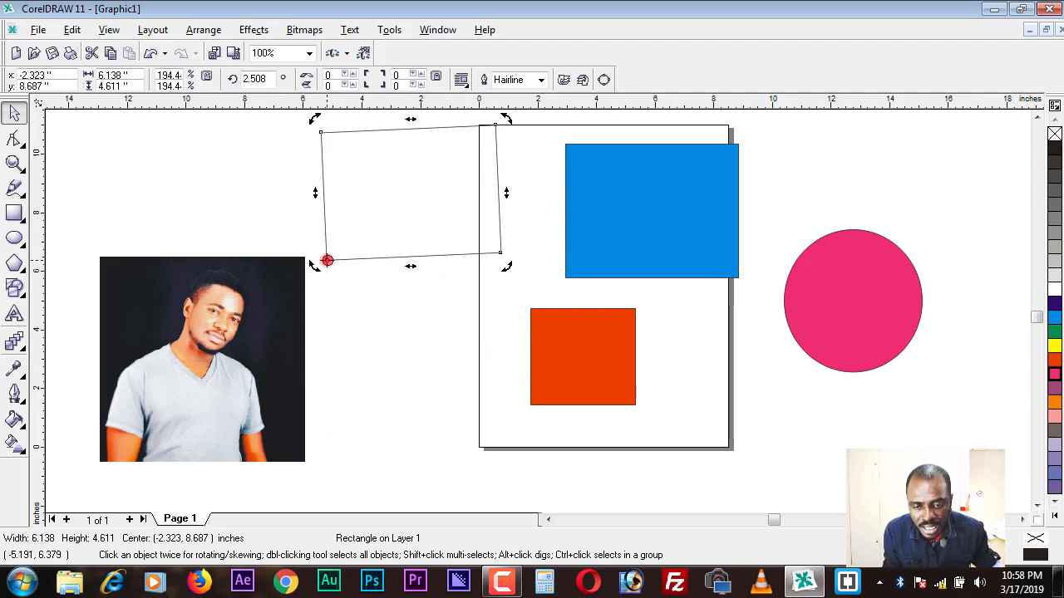
# Rotate the empty rectangle to about 2.9 degrees around a pivot near its lower-right corner, and return the rotation centre to its middle
pyautogui.moveTo(327, 260); pyautogui.dragTo(405, 192)
pyautogui.moveTo(447, 193); pyautogui.dragTo(489, 237)
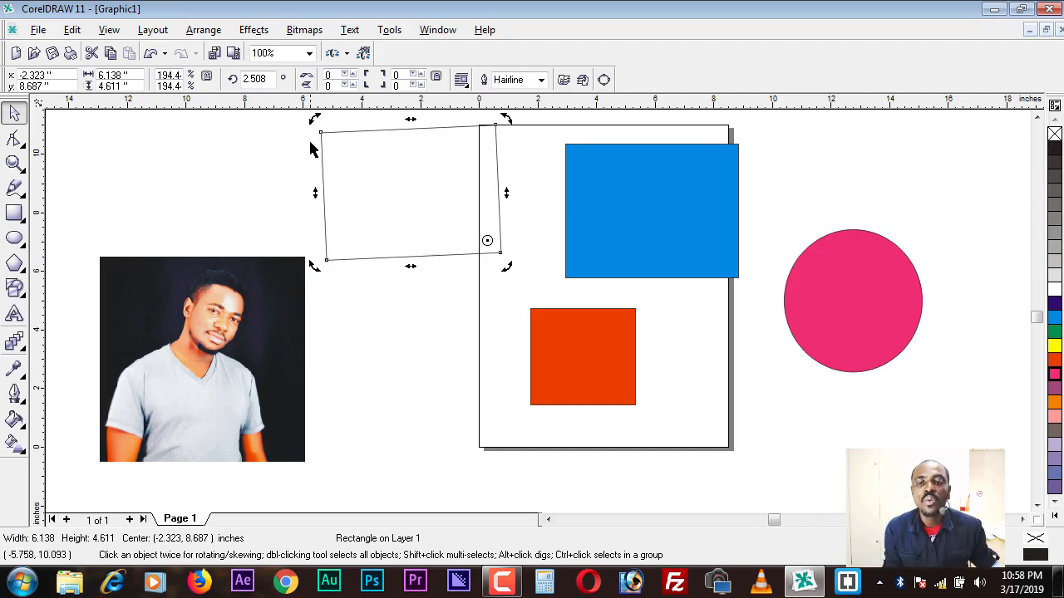
pyautogui.moveTo(314, 122)
pyautogui.mouseDown()
pyautogui.moveTo(305, 190)
pyautogui.moveTo(430, 319)
pyautogui.moveTo(500, 327)
pyautogui.moveTo(366, 266)
pyautogui.moveTo(344, 207)
pyautogui.moveTo(432, 316)
pyautogui.moveTo(488, 344)
pyautogui.moveTo(351, 228)
pyautogui.moveTo(361, 185)
pyautogui.moveTo(390, 175)
pyautogui.mouseUp()
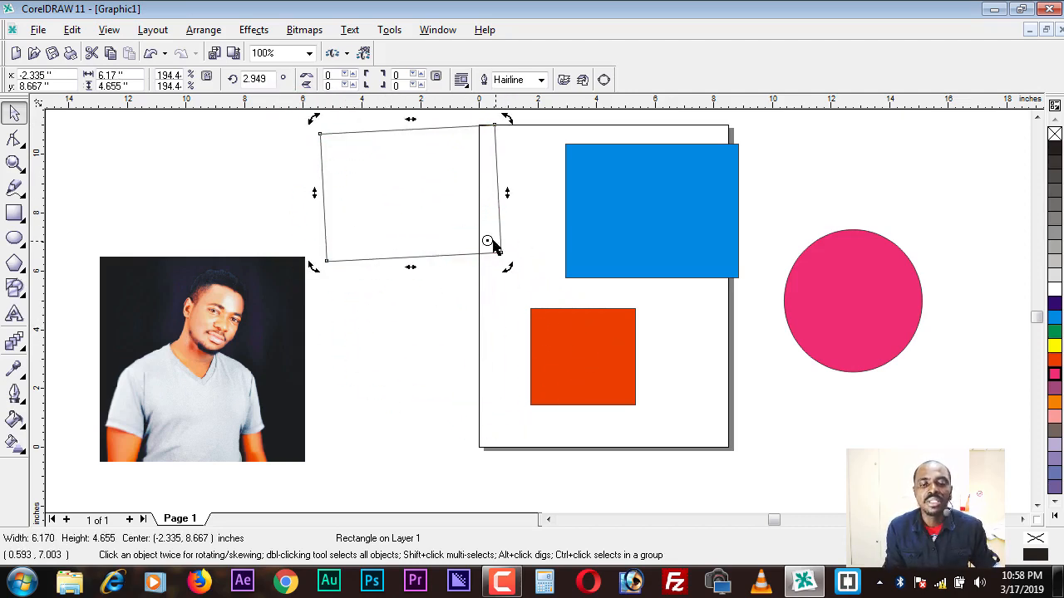
pyautogui.moveTo(487, 241)
pyautogui.mouseDown()
pyautogui.moveTo(415, 186)
pyautogui.moveTo(399, 186)
pyautogui.moveTo(409, 191)
pyautogui.mouseUp()
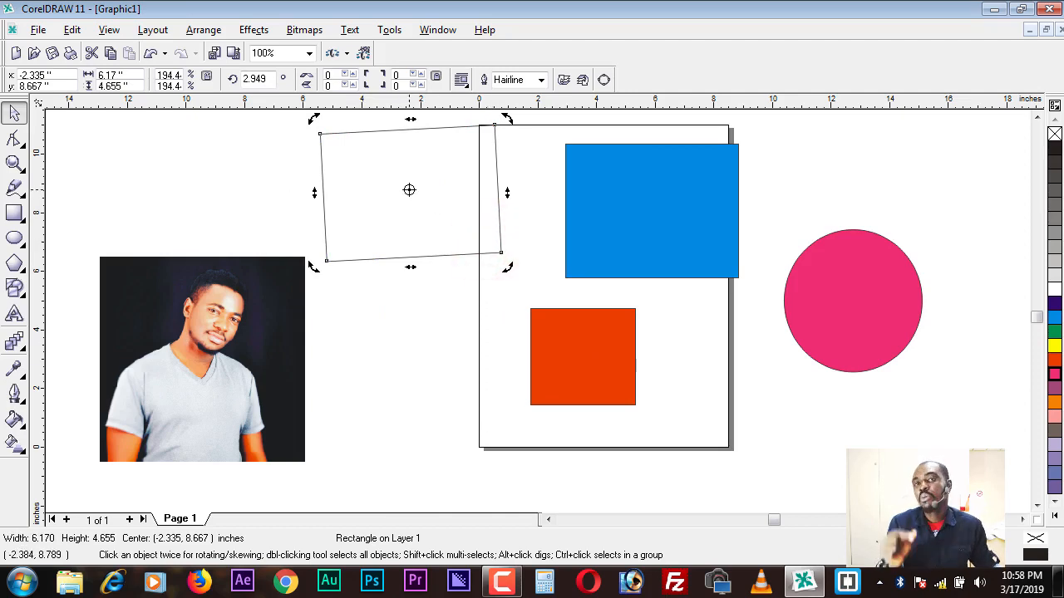
pyautogui.click(422, 315)
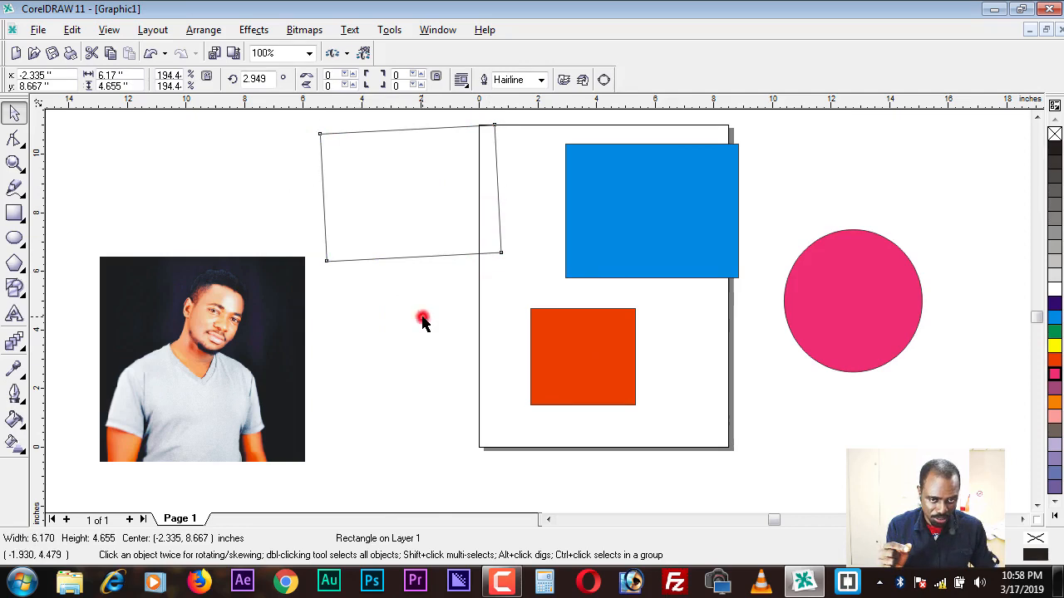
# Delete the empty rectangle at the page's left edge
pyautogui.click(626, 217)
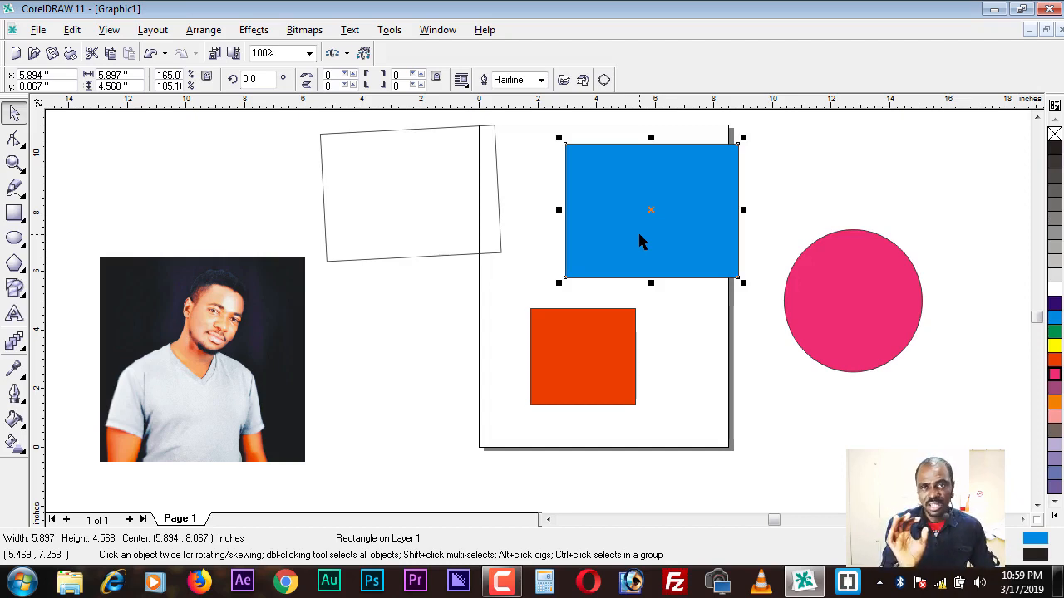
pyautogui.click(374, 203)
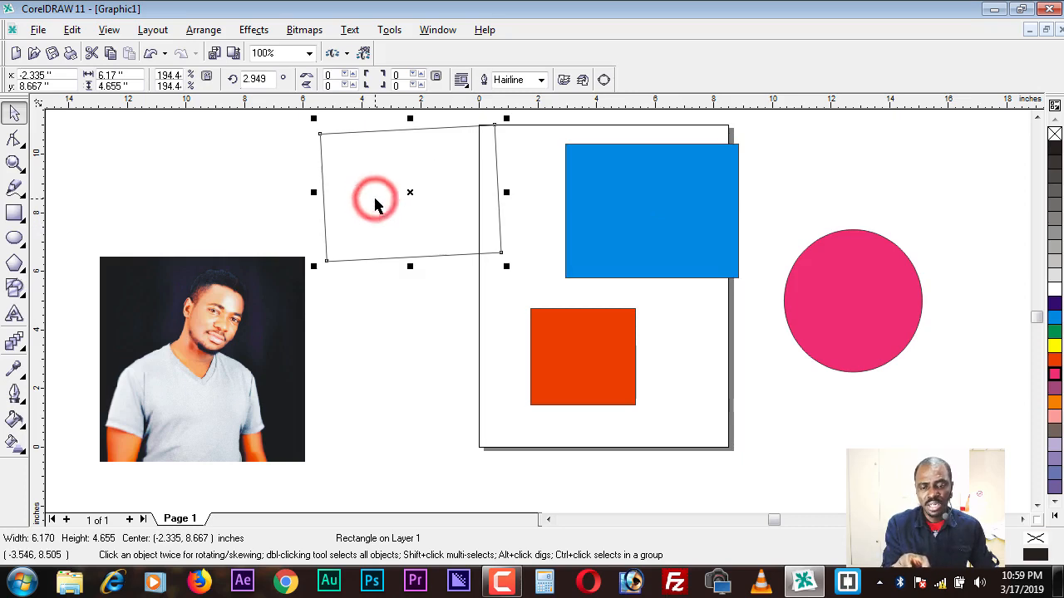
pyautogui.rightClick(374, 203)
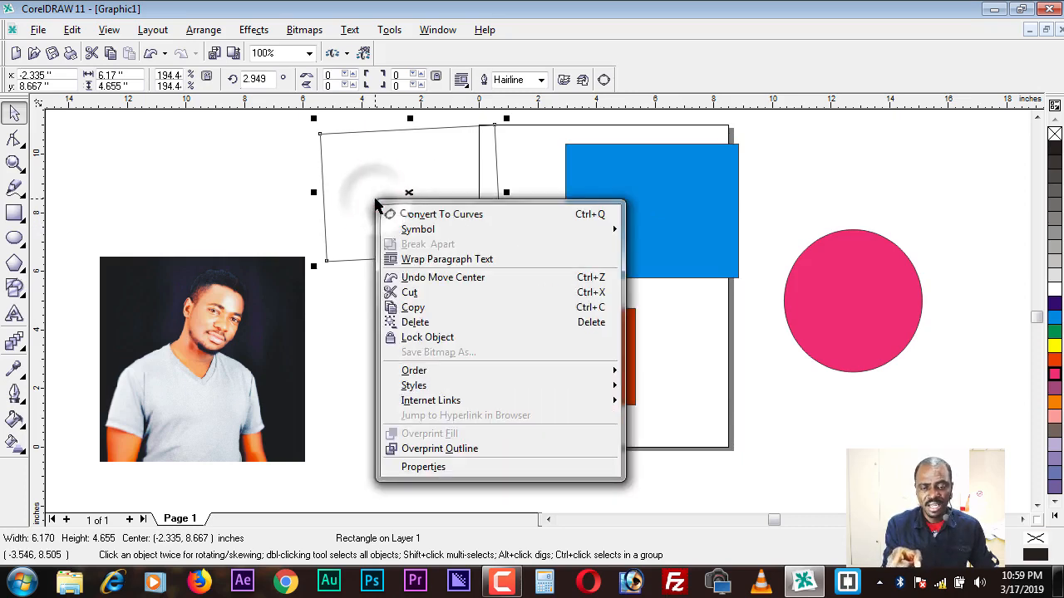
pyautogui.click(407, 326)
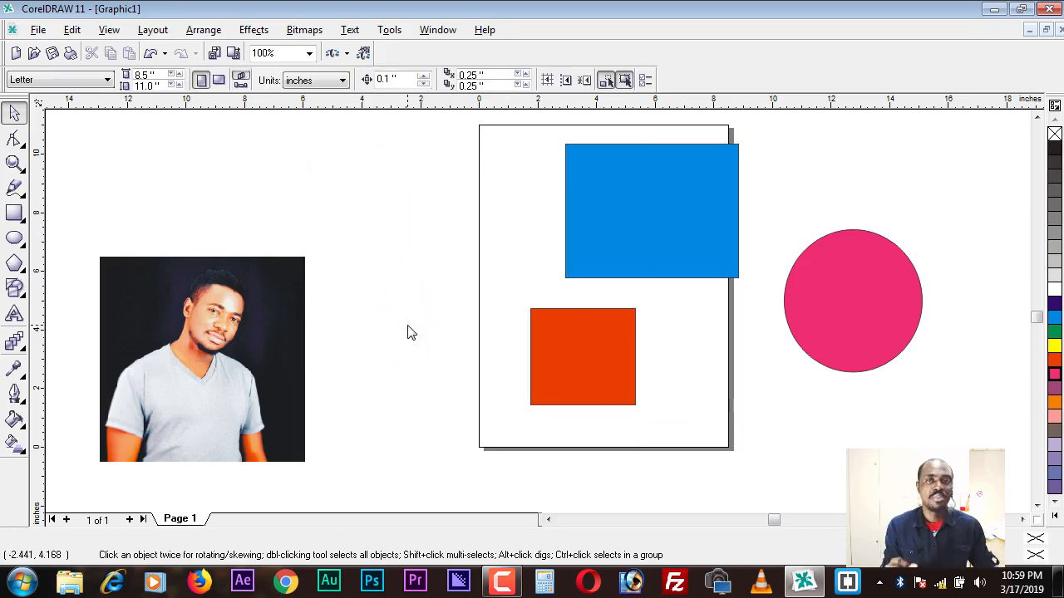
# Move the blue rectangle across the page's left edge and skew its top edge rightward until the shape is about 11.9 inches wide
pyautogui.moveTo(656, 239); pyautogui.dragTo(460, 257)
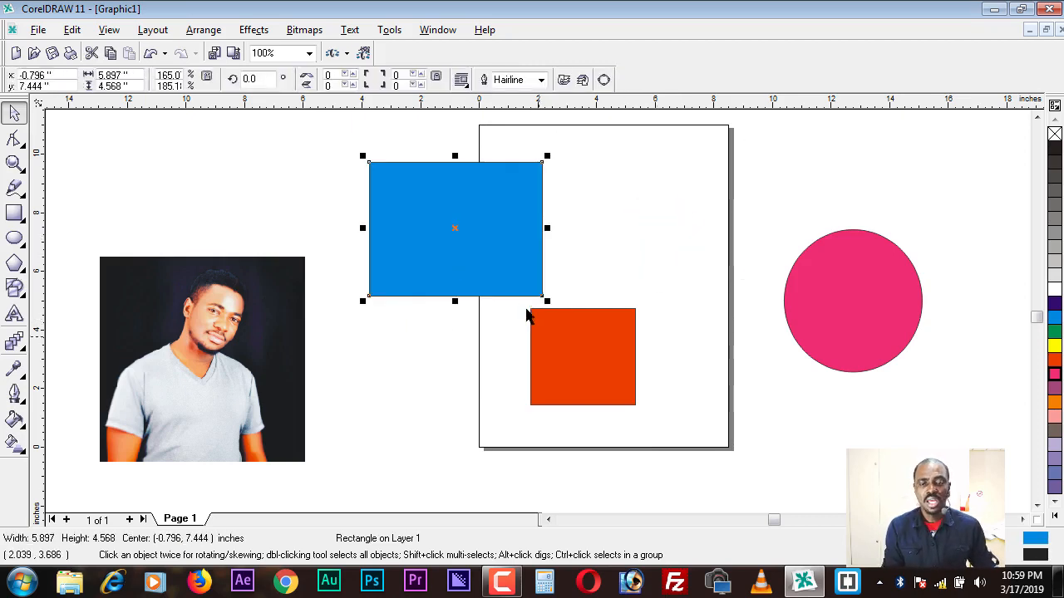
pyautogui.click(458, 236)
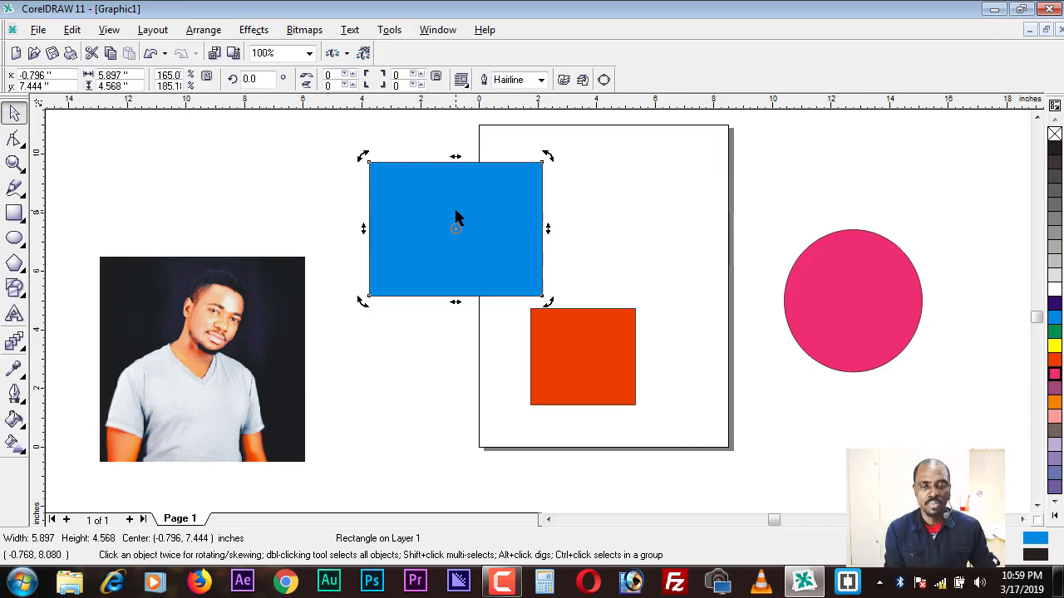
pyautogui.moveTo(455, 156); pyautogui.dragTo(637, 207)
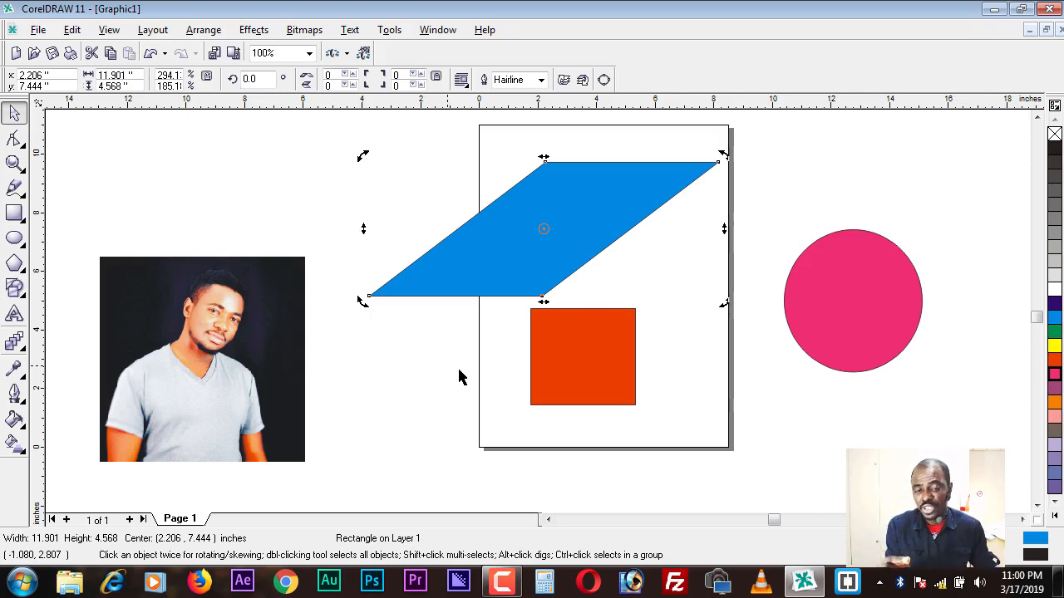
# Move the orange rectangle down off the page, beside the photo, and select the skewed blue shape
pyautogui.click(573, 374)
pyautogui.moveTo(577, 374); pyautogui.dragTo(387, 446)
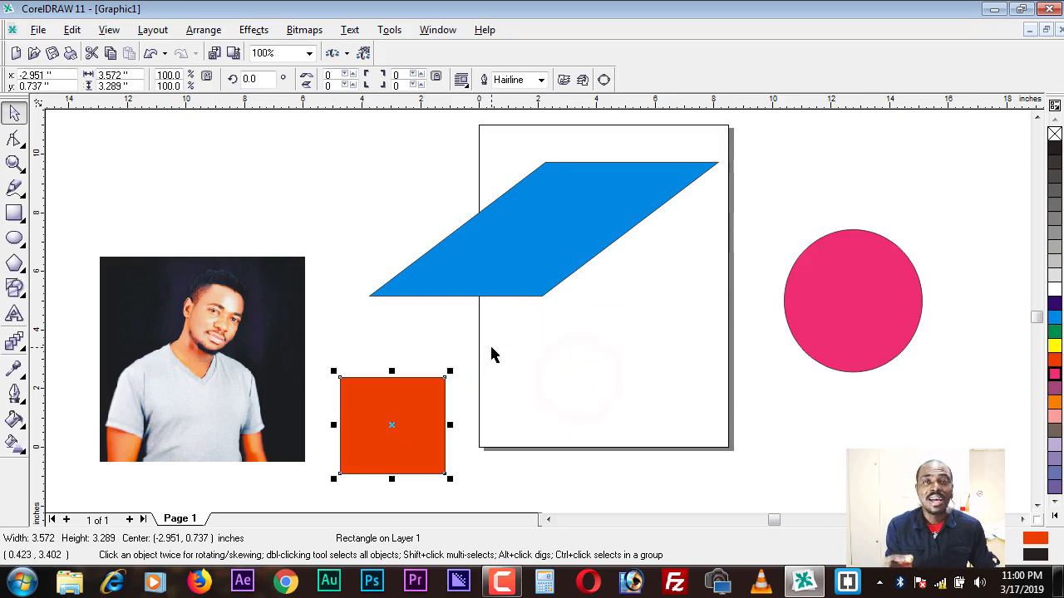
pyautogui.click(530, 277)
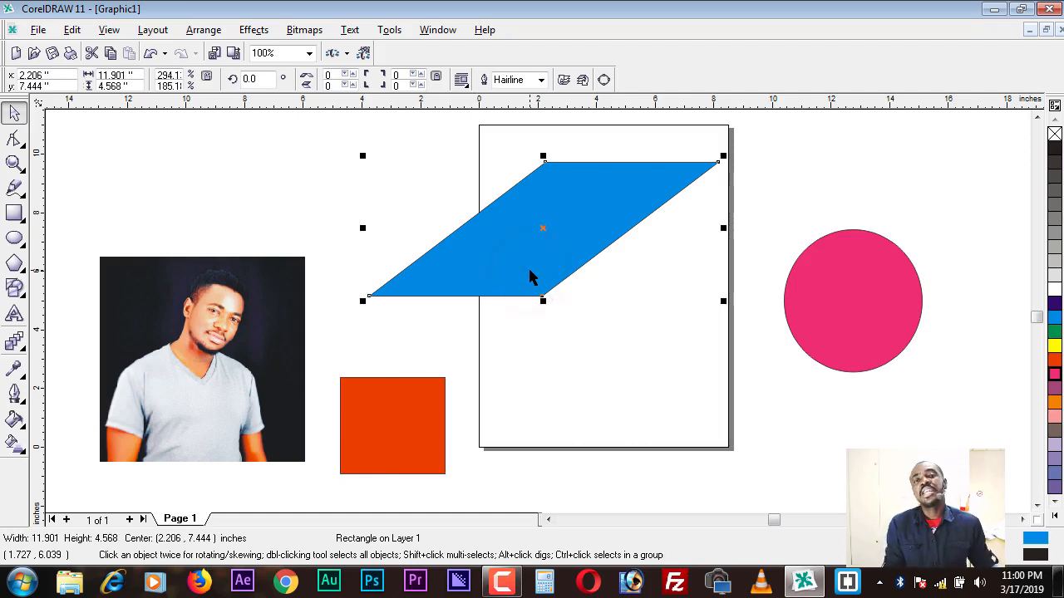